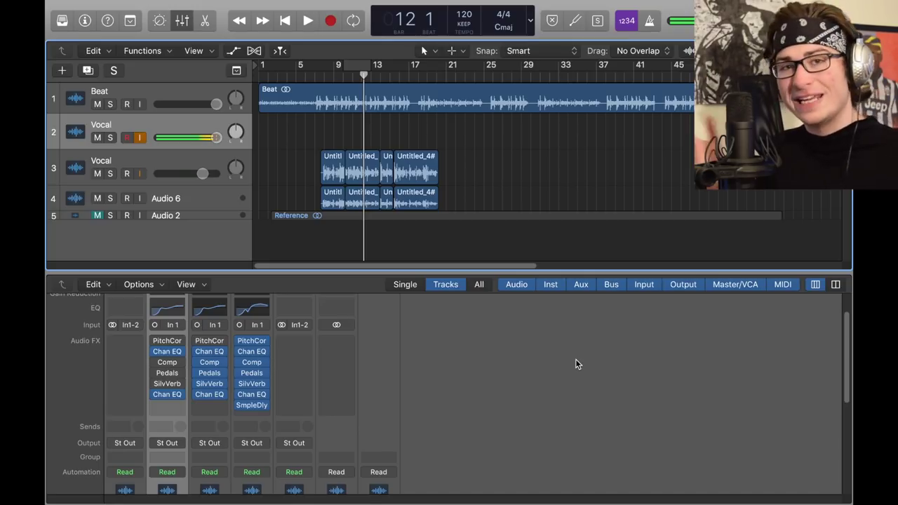
# Step: Play the song from bar 6 to about bar 20 with the arrangement following the playhead
pyautogui.press(',')
pyautogui.press(',')
pyautogui.press(',')
pyautogui.press(',')
pyautogui.press(',')
pyautogui.press(',')
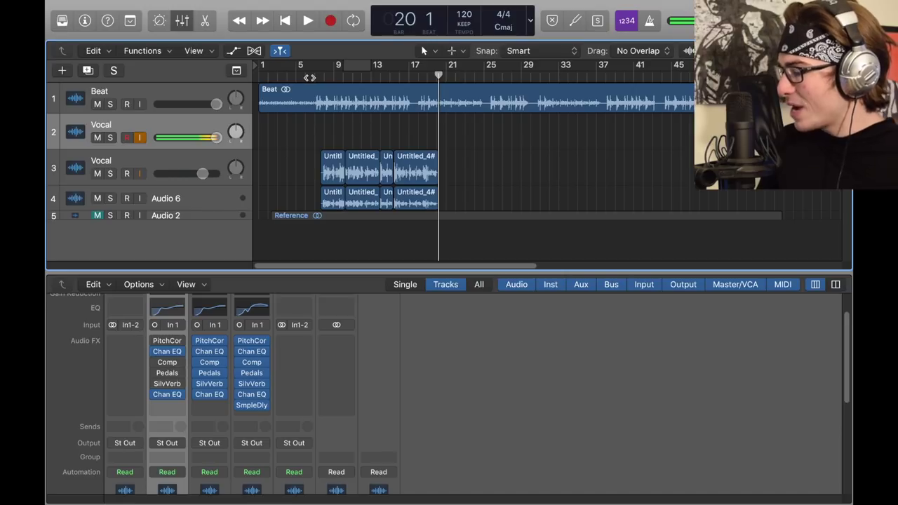
# Step: Return the playhead to bar 6 and bypass both Channel EQ inserts on the Vocal strip
pyautogui.click(310, 77)
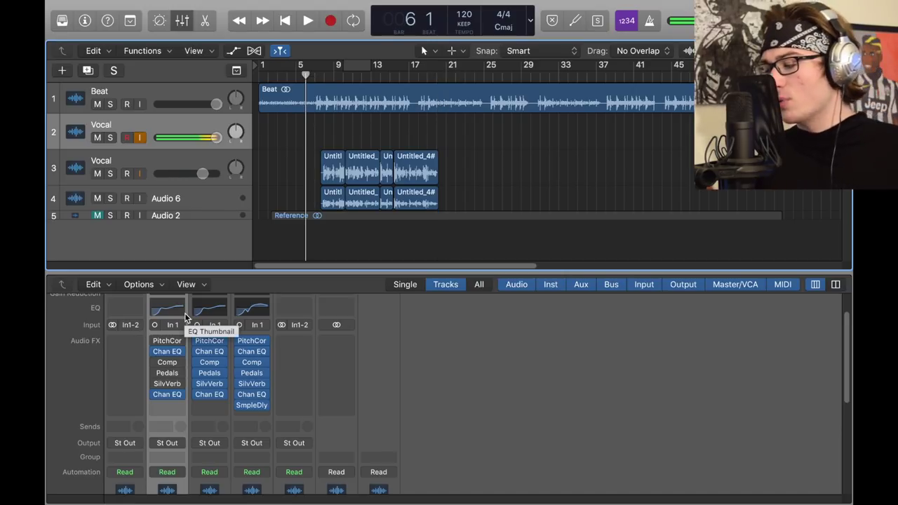
pyautogui.click(163, 395)
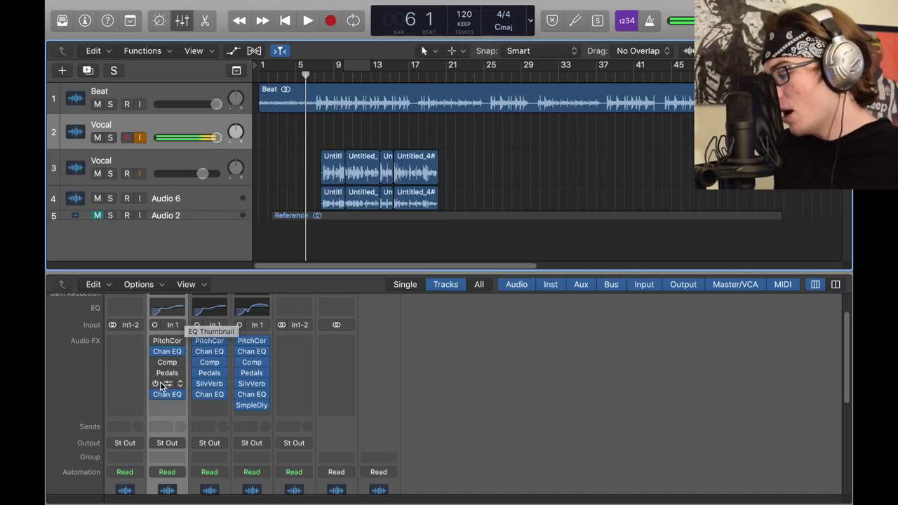
pyautogui.click(162, 352)
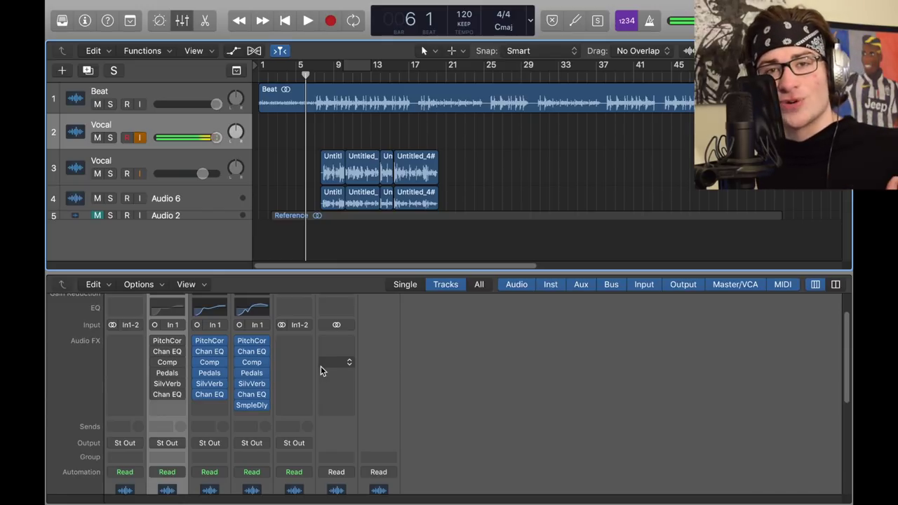
# Step: Review the vocal's Pitch Correction: G# major scale, 0.00 ms response
pyautogui.moveTo(196, 377)
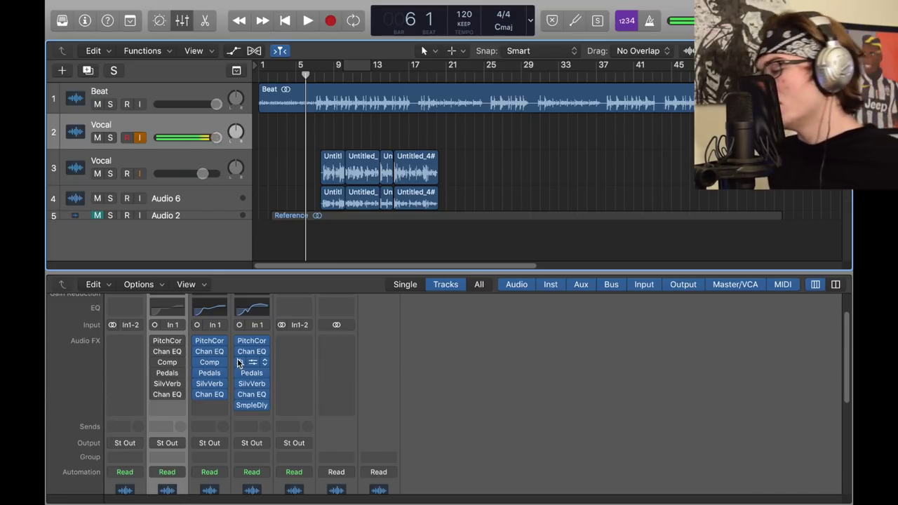
pyautogui.click(168, 341)
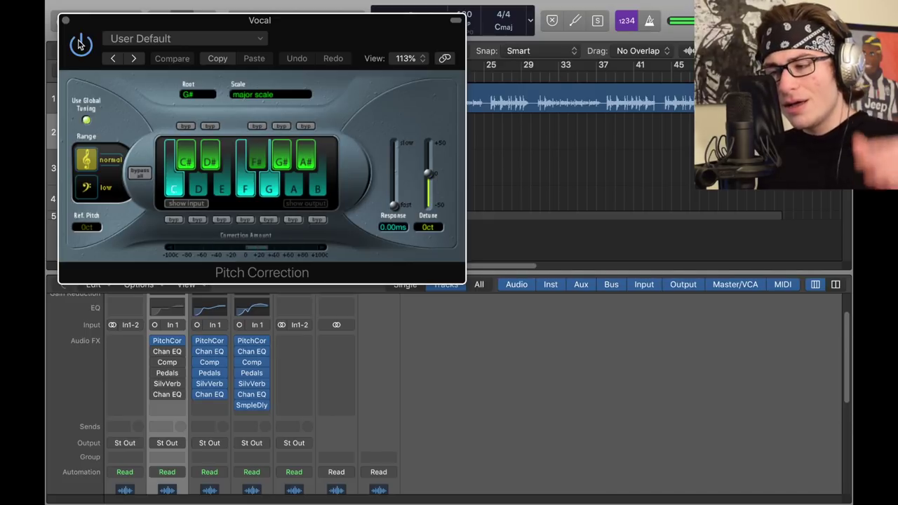
pyautogui.click(66, 19)
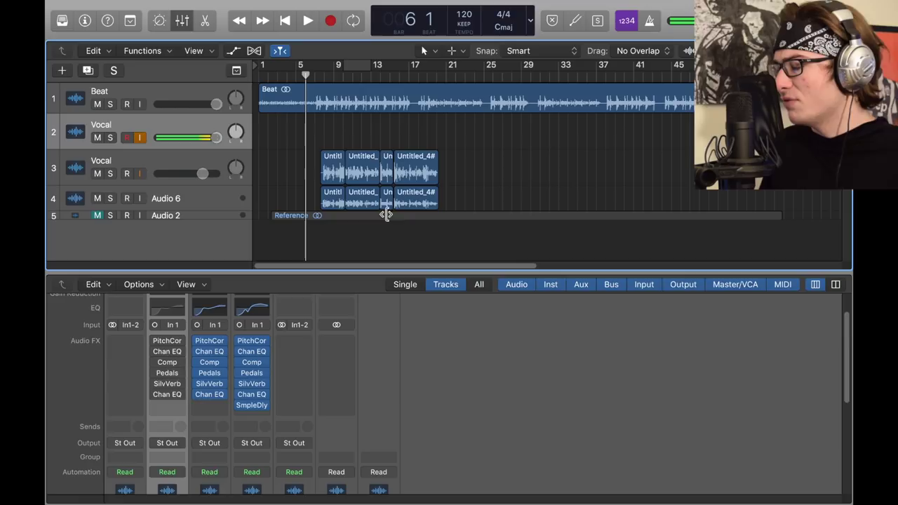
# Step: Narrow the vocal's 405 Hz EQ cut, compare it bypassed, then enable the compressor
pyautogui.click(168, 353)
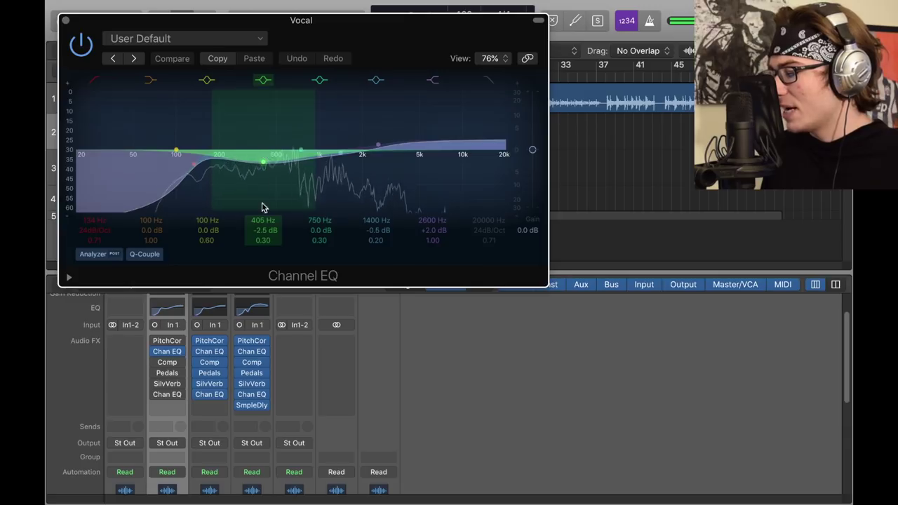
pyautogui.click(266, 166)
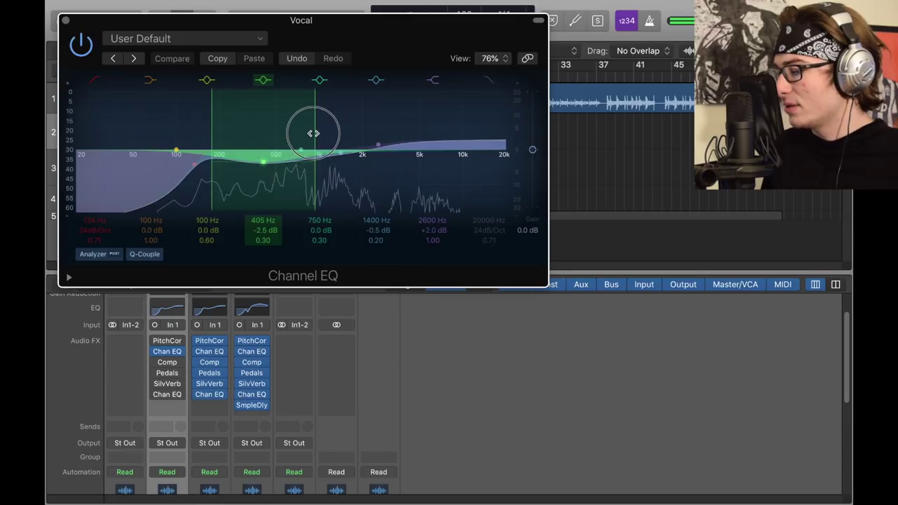
pyautogui.moveTo(313, 133); pyautogui.dragTo(311, 133)
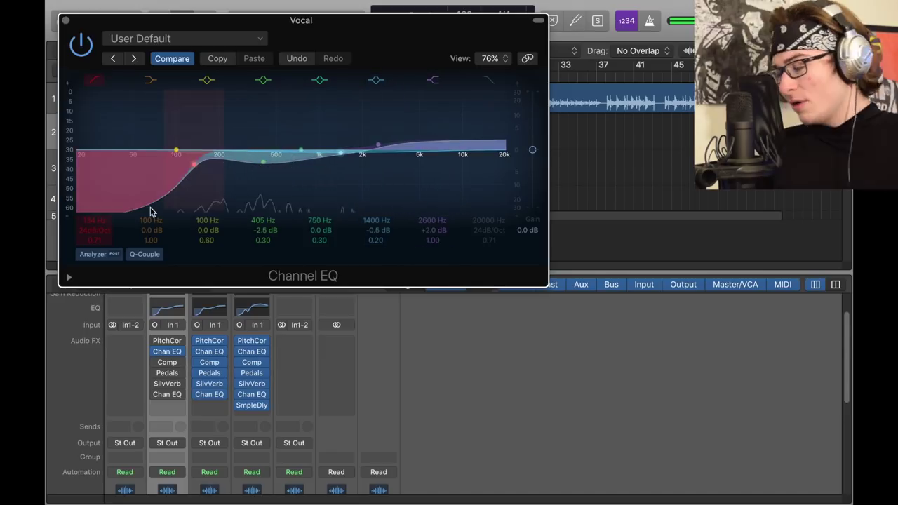
pyautogui.click(75, 39)
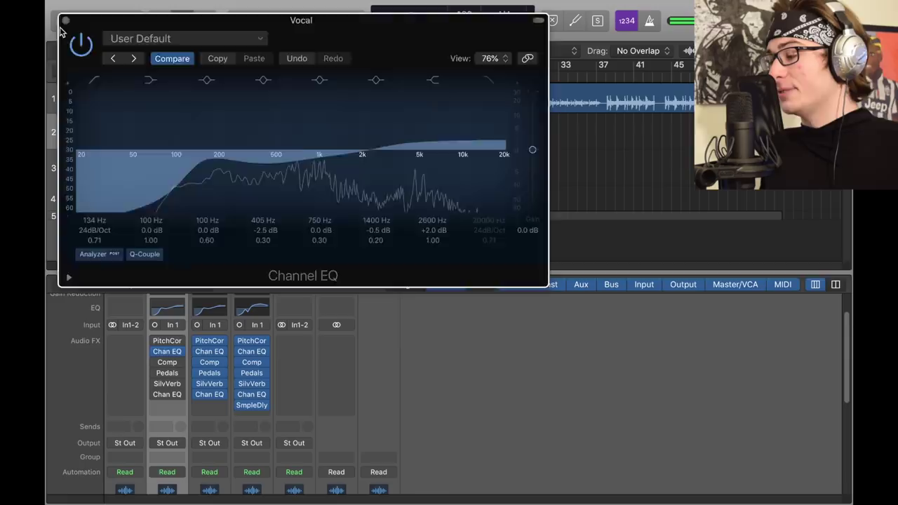
pyautogui.click(64, 20)
pyautogui.click(155, 362)
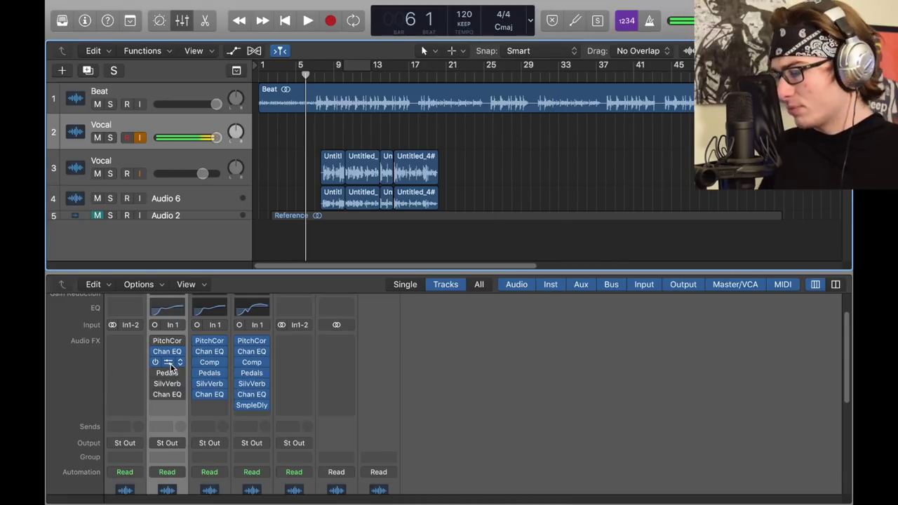
# Step: Load a mono Compressor on the vocal and keep its Voice > Dance Vocal preset
pyautogui.click(170, 366)
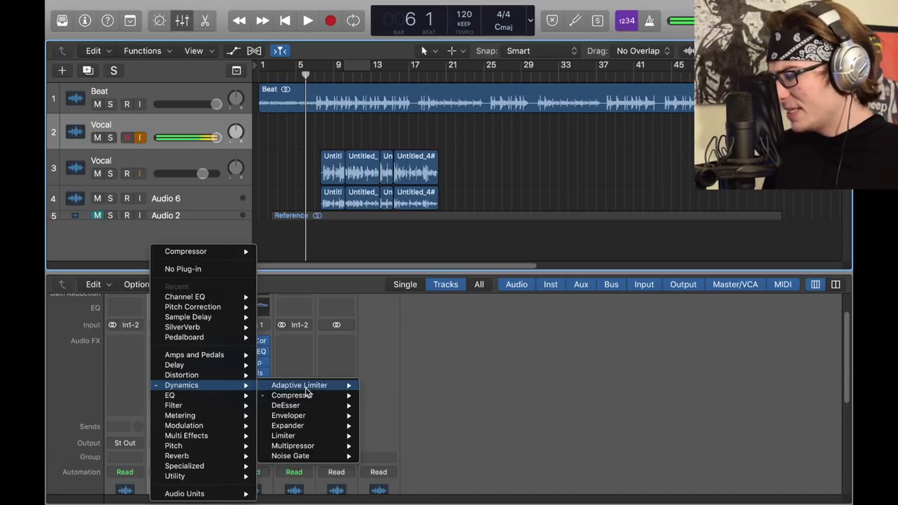
pyautogui.moveTo(305, 397)
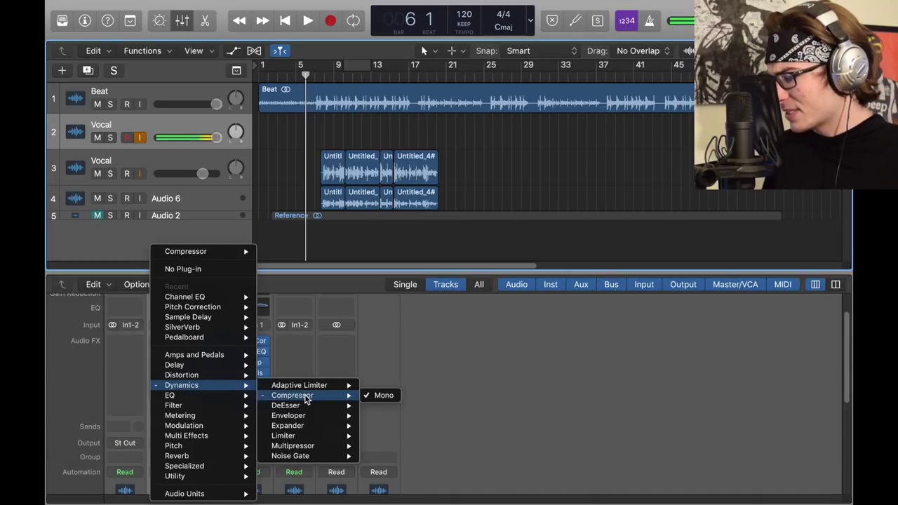
pyautogui.click(385, 396)
pyautogui.click(167, 366)
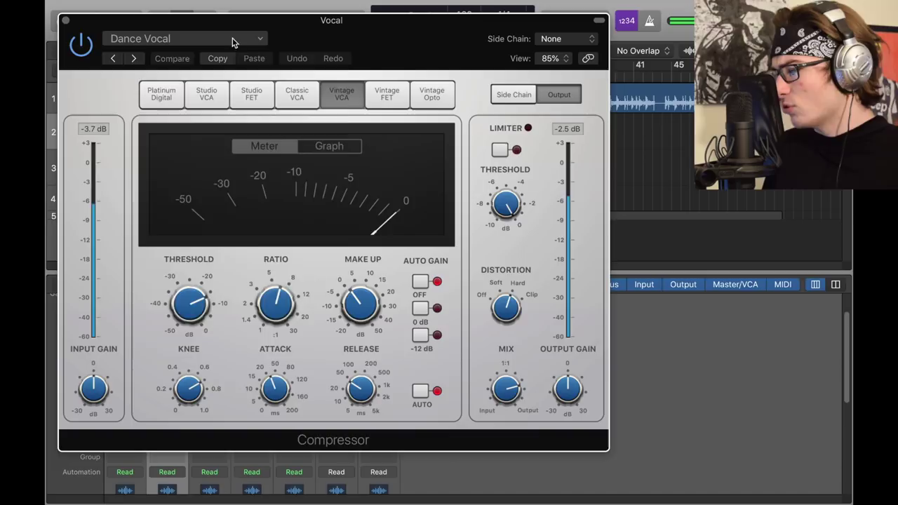
pyautogui.click(235, 38)
pyautogui.moveTo(164, 316)
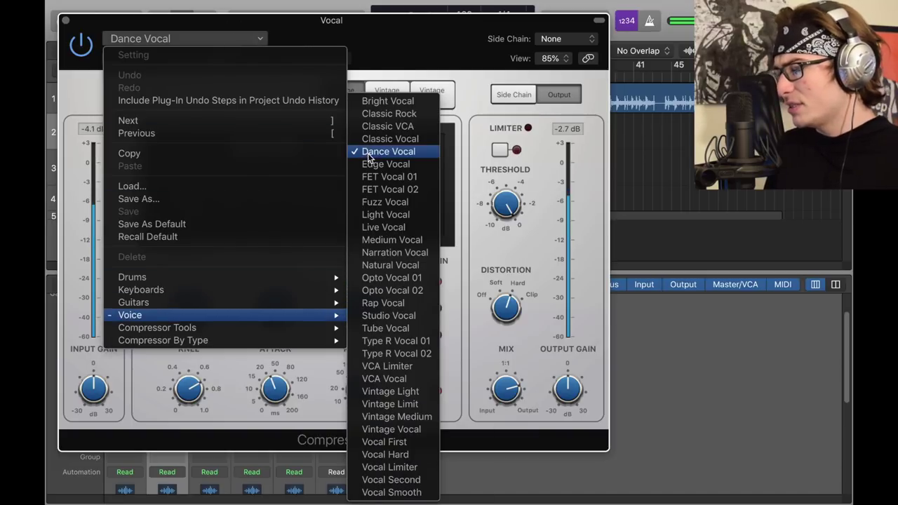
pyautogui.click(393, 25)
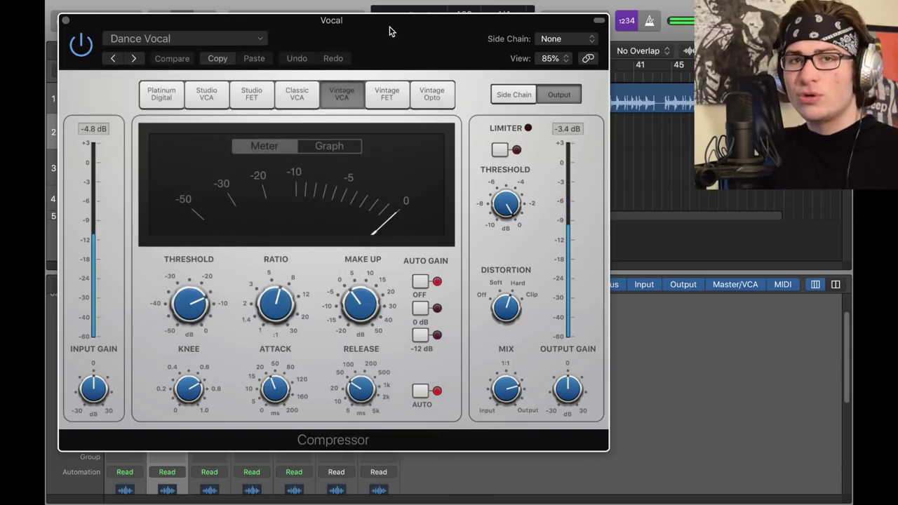
pyautogui.click(64, 20)
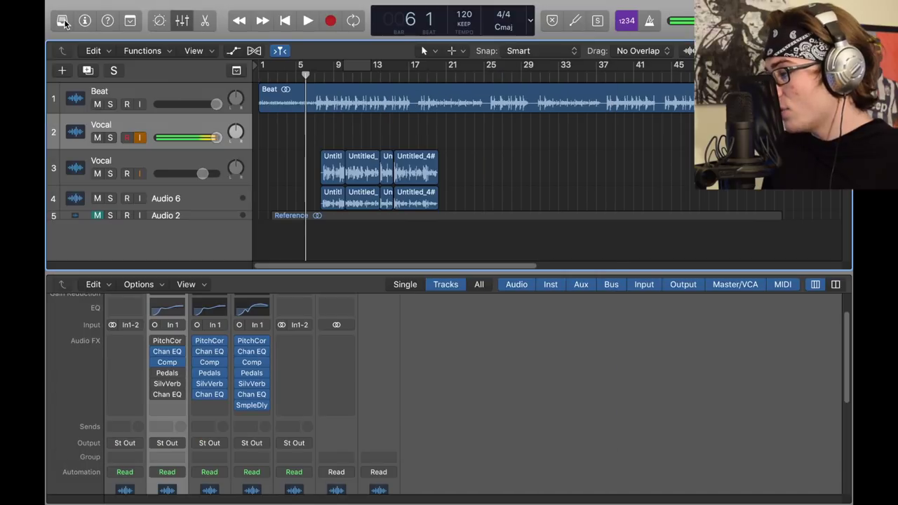
# Step: Load Pedalboard on the vocal with a Squash Compressor pedal on the Basic Squash preset
pyautogui.click(168, 374)
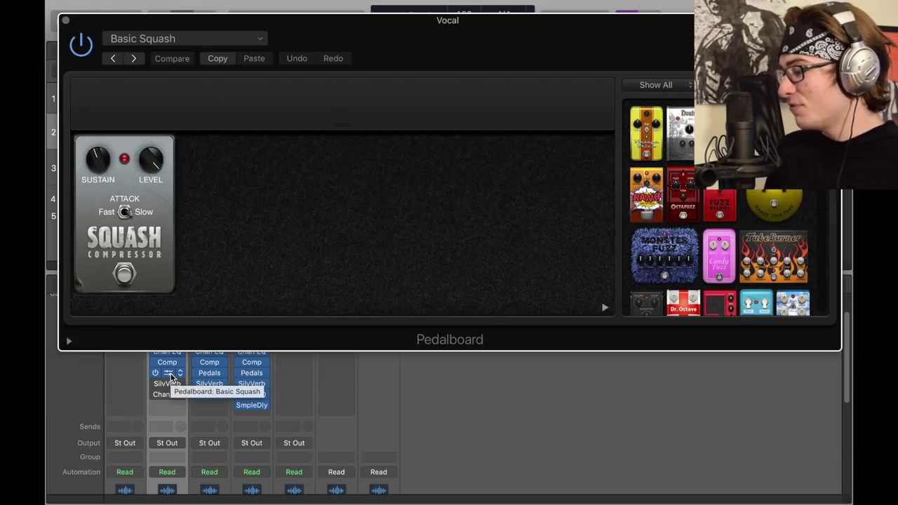
pyautogui.click(198, 40)
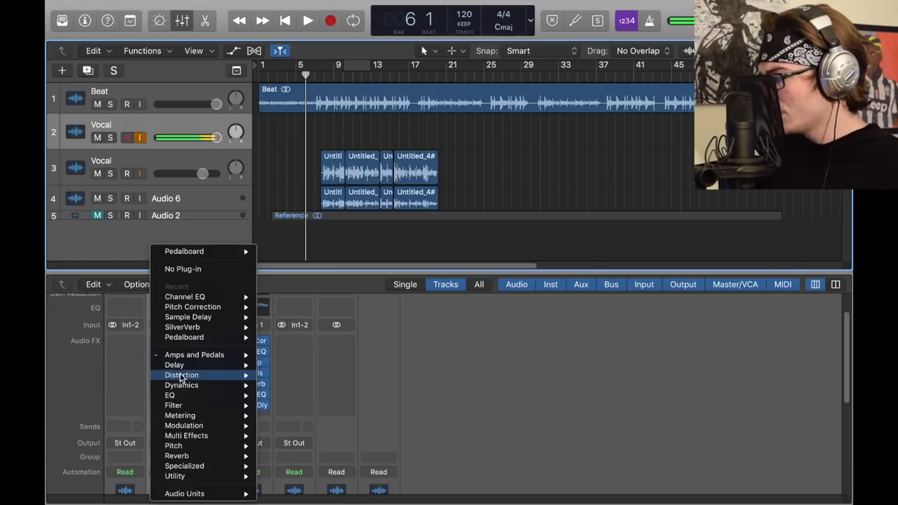
pyautogui.moveTo(207, 355)
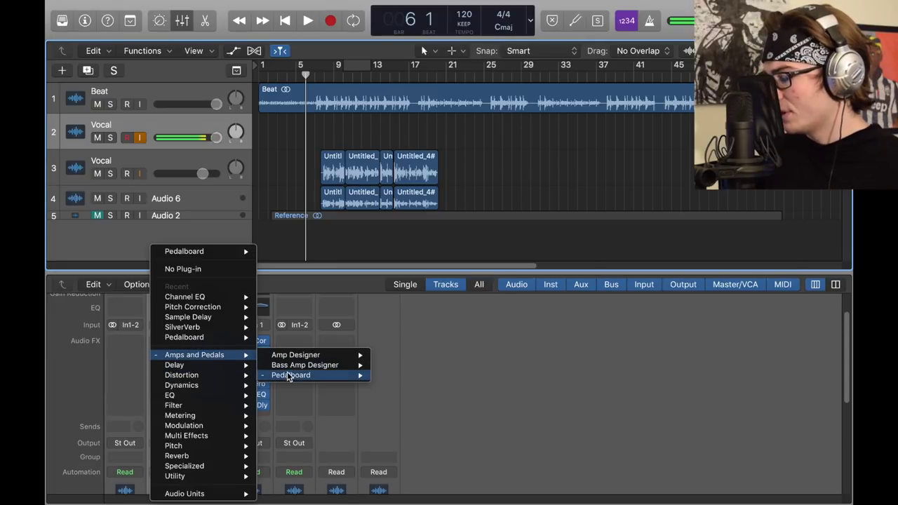
pyautogui.click(395, 375)
pyautogui.click(167, 375)
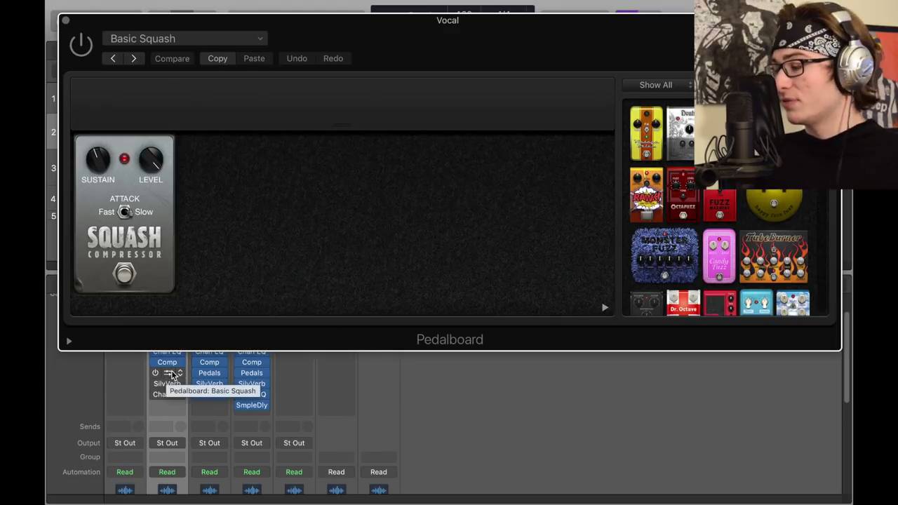
pyautogui.click(228, 38)
pyautogui.moveTo(185, 361)
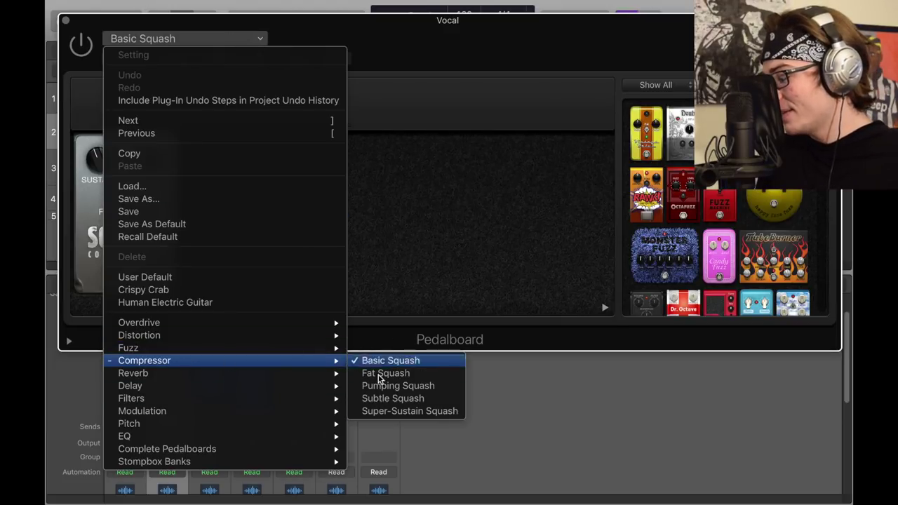
pyautogui.click(417, 264)
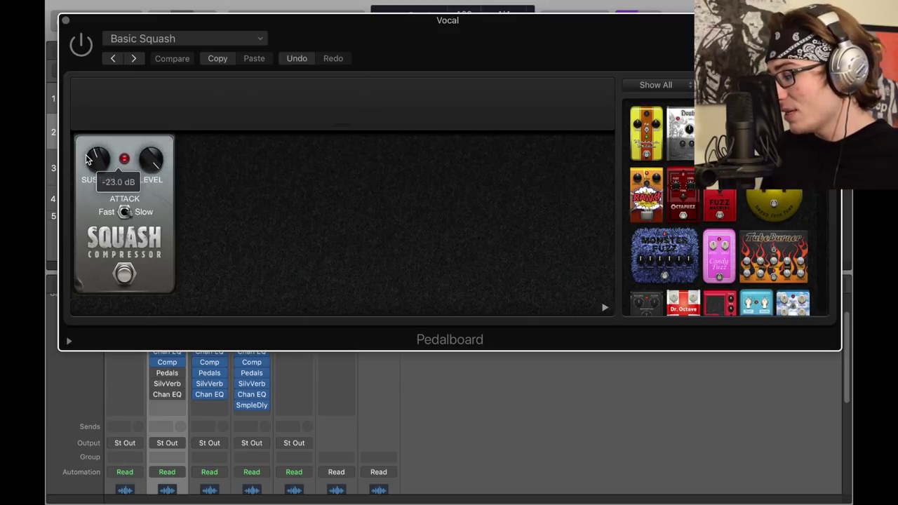
pyautogui.moveTo(106, 158)
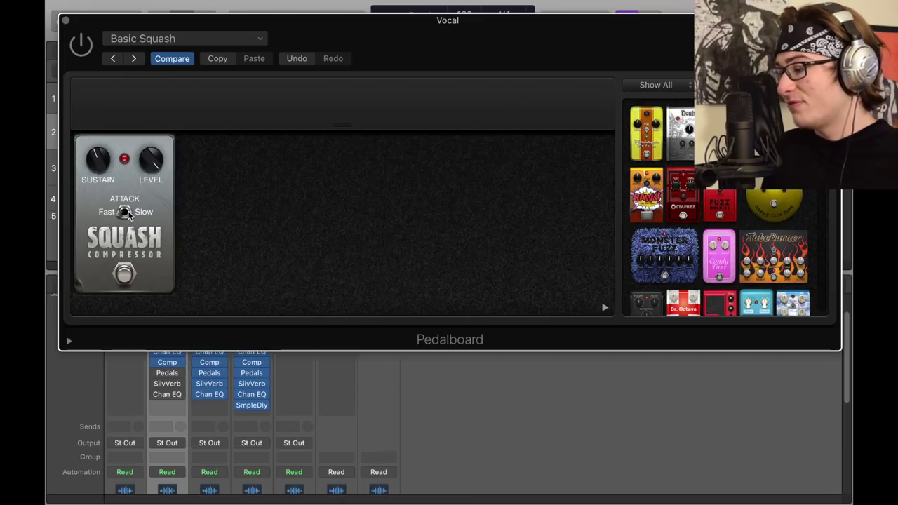
# Step: Insert a Mono->Stereo SilverVerb after the pedalboard and keep its Hall preset
pyautogui.press('super+w')
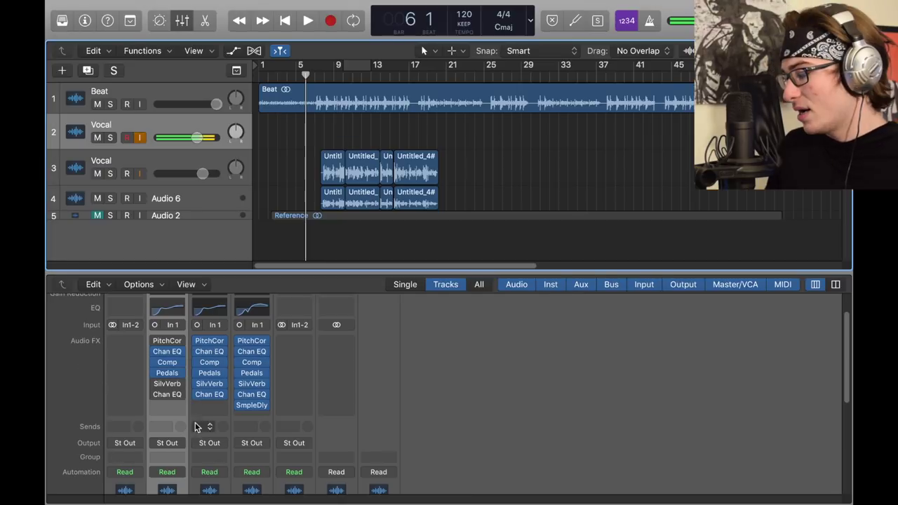
pyautogui.click(159, 385)
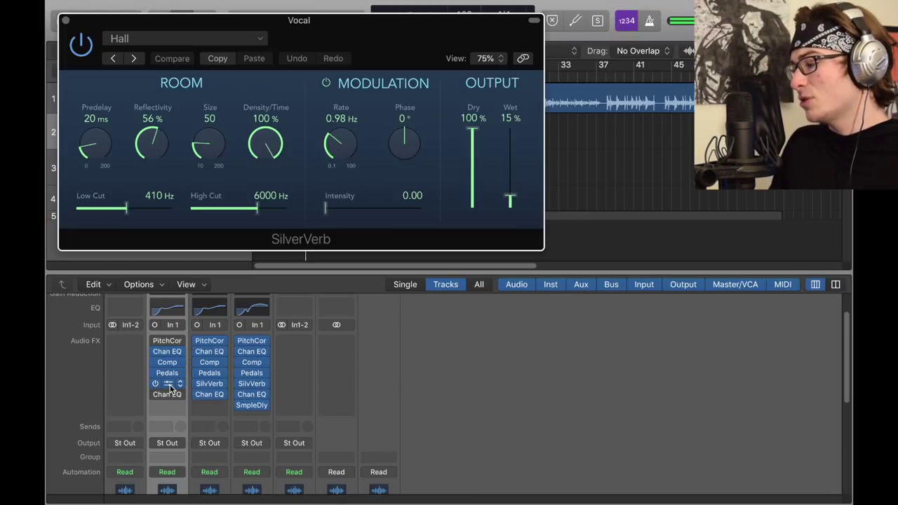
pyautogui.click(63, 20)
pyautogui.click(181, 385)
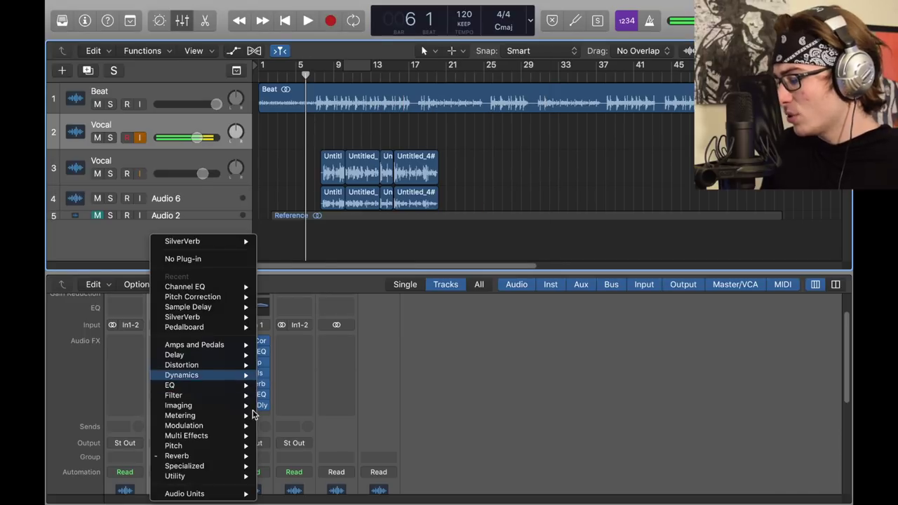
pyautogui.moveTo(210, 458)
pyautogui.moveTo(302, 475)
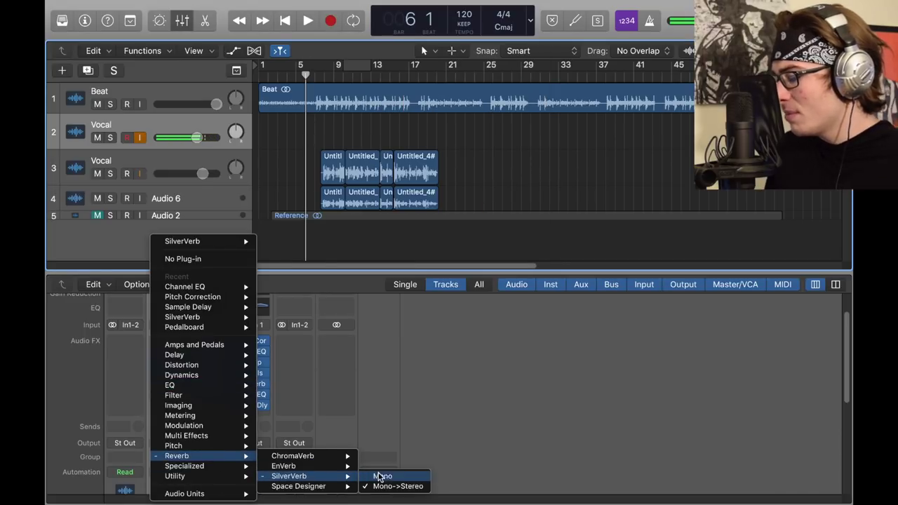
pyautogui.click(424, 484)
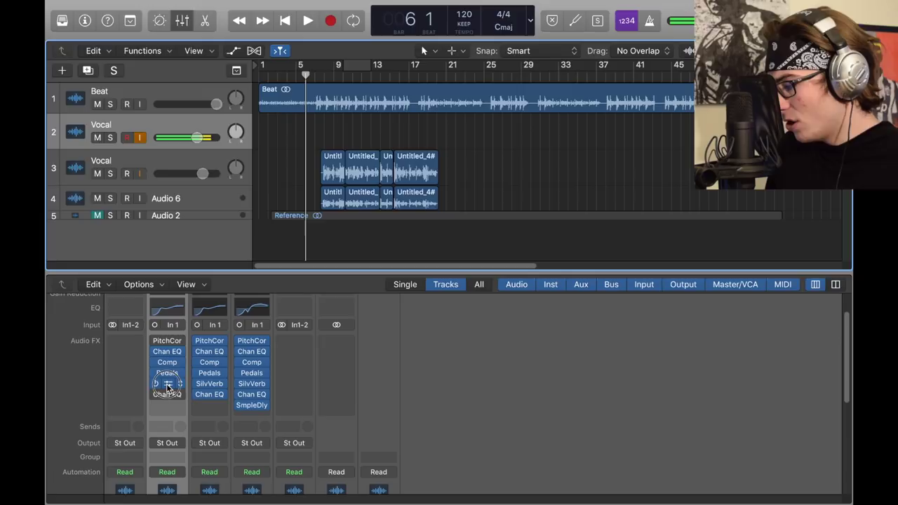
pyautogui.click(192, 44)
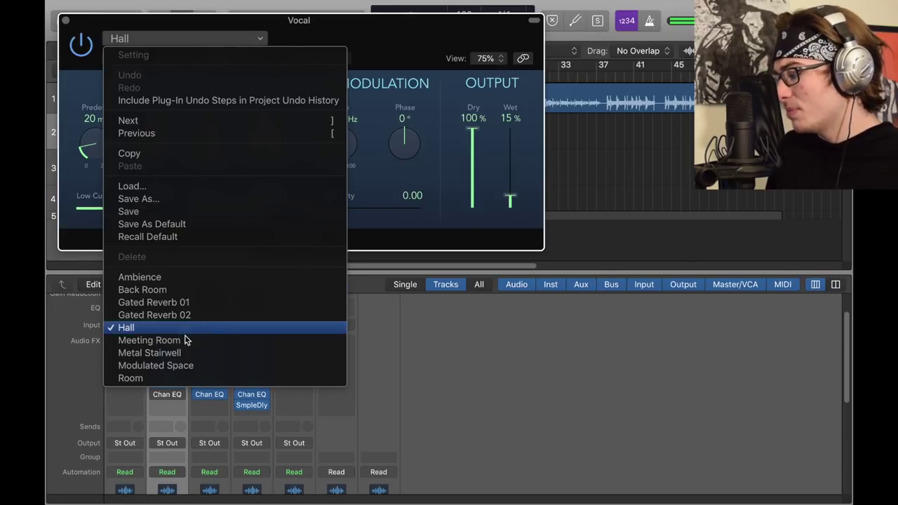
pyautogui.click(475, 62)
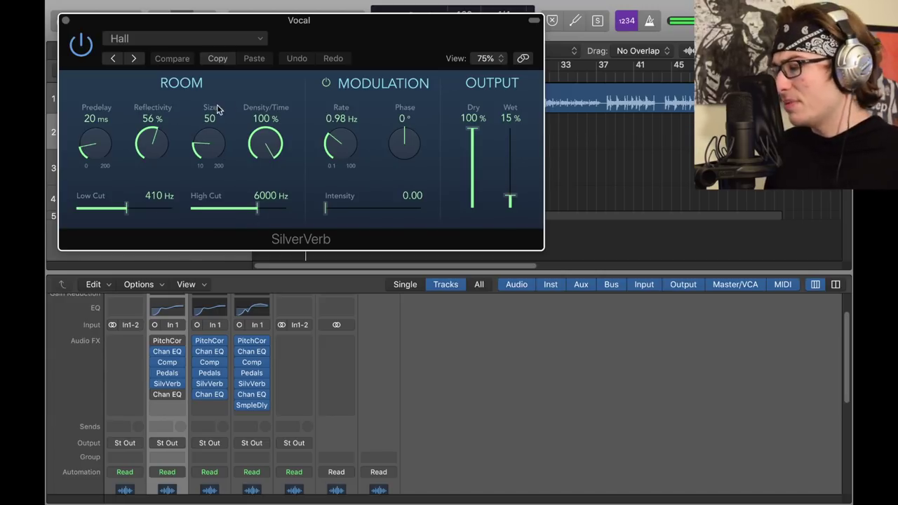
pyautogui.click(64, 20)
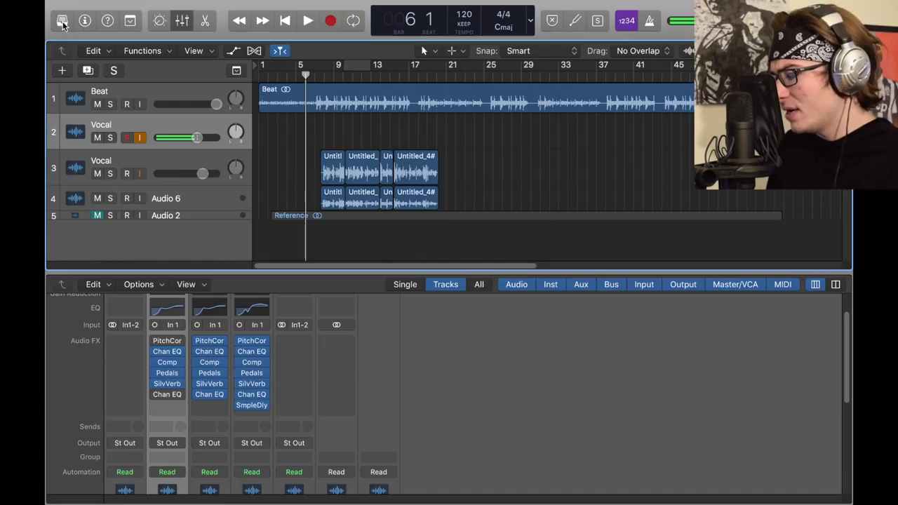
# Step: Review the final User Default Channel EQ: −3.0 dB at 425 Hz, +3.5 dB at 2050 Hz
pyautogui.click(170, 397)
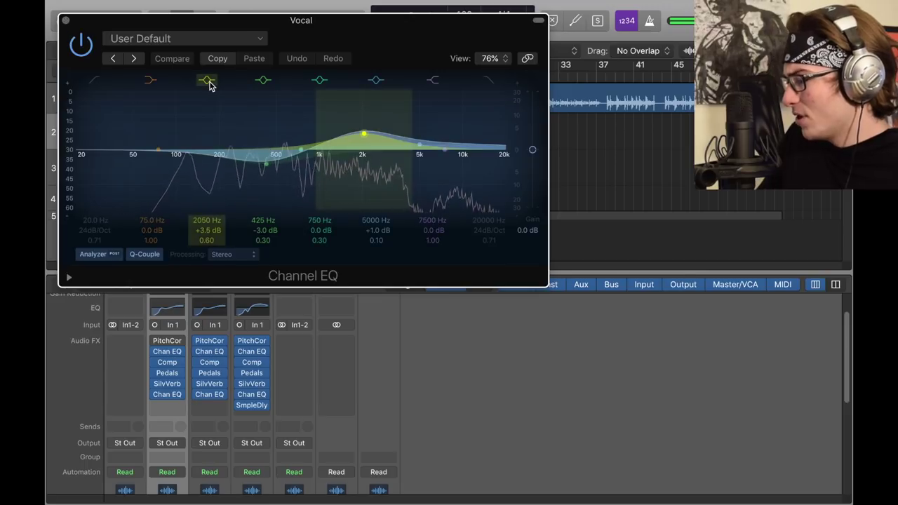
pyautogui.click(66, 20)
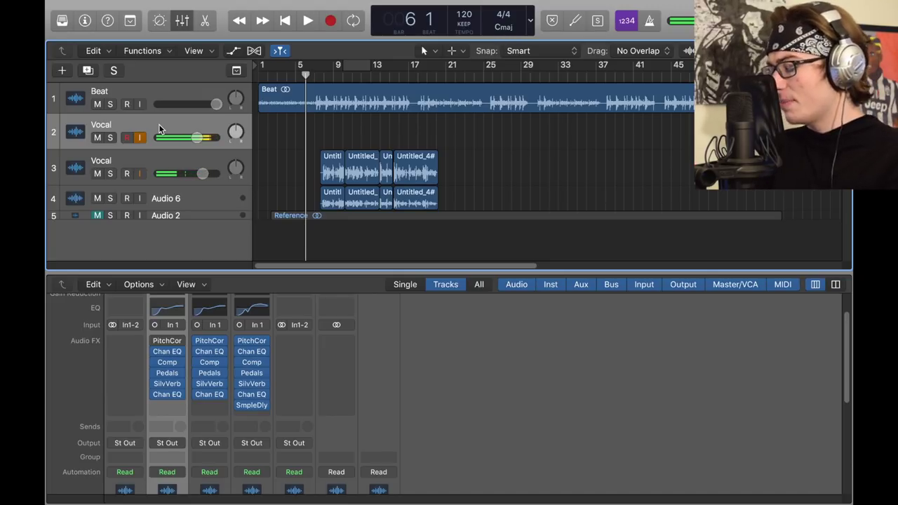
# Step: Duplicate the Vocal track with Cmd+D and add a Sample Delay in the copy's empty slot
pyautogui.press('super+d')
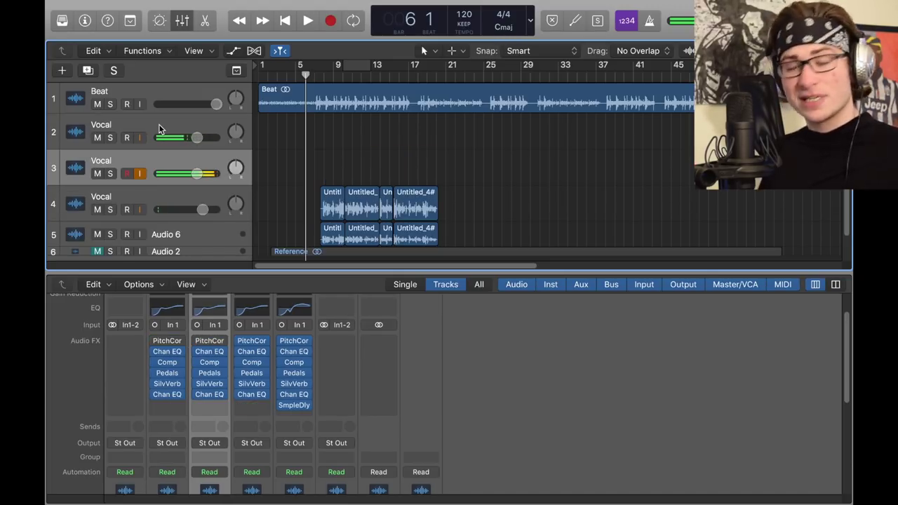
pyautogui.click(218, 406)
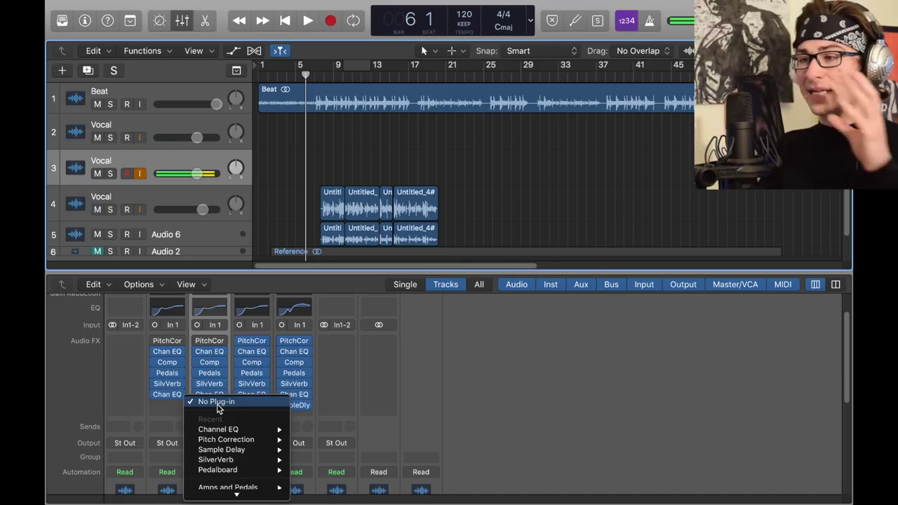
pyautogui.click(309, 449)
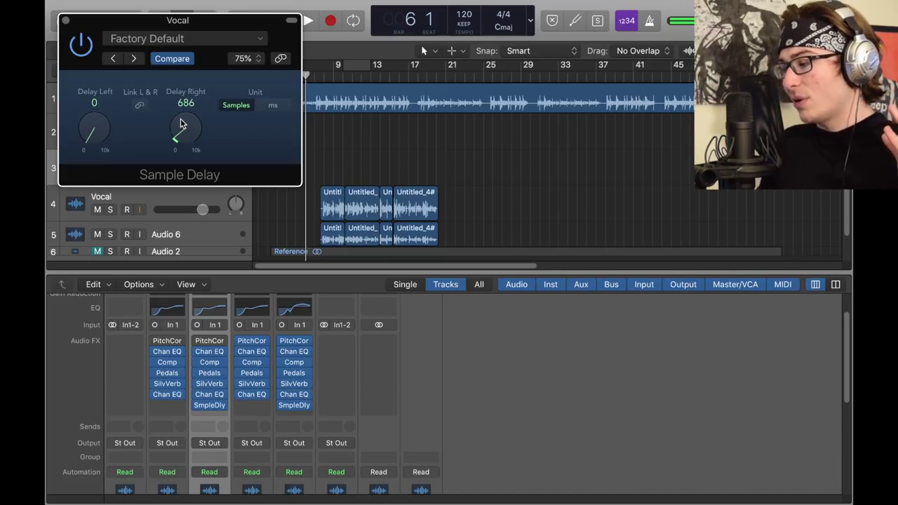
pyautogui.click(66, 20)
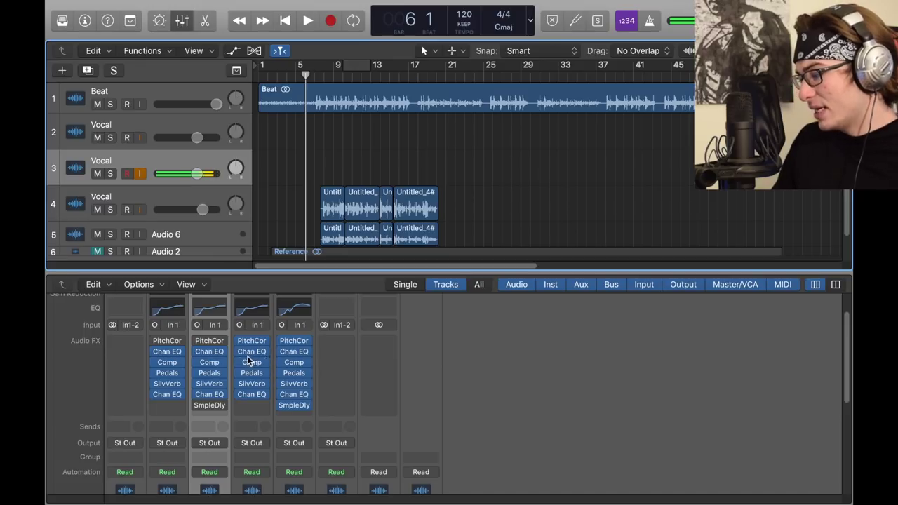
# Step: Check the Audio 6 copy's Channel EQ and Sample Delay settings
pyautogui.click(295, 354)
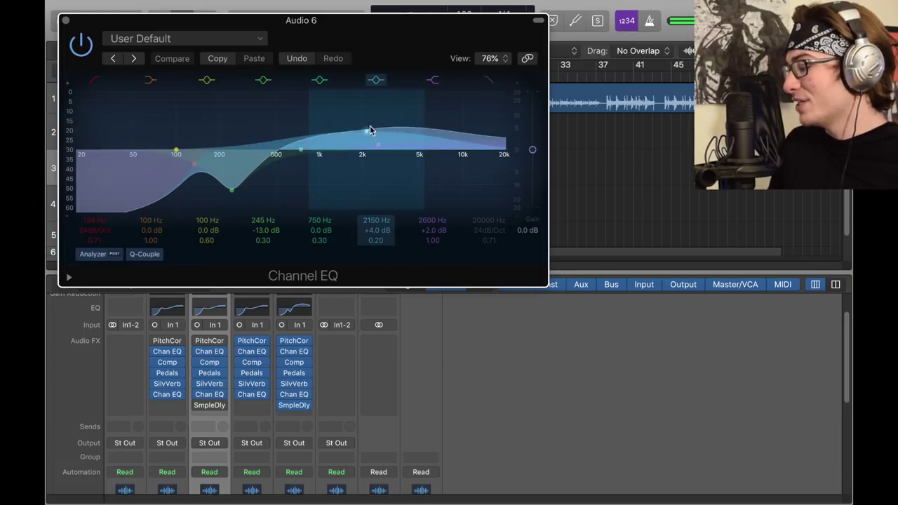
pyautogui.click(65, 21)
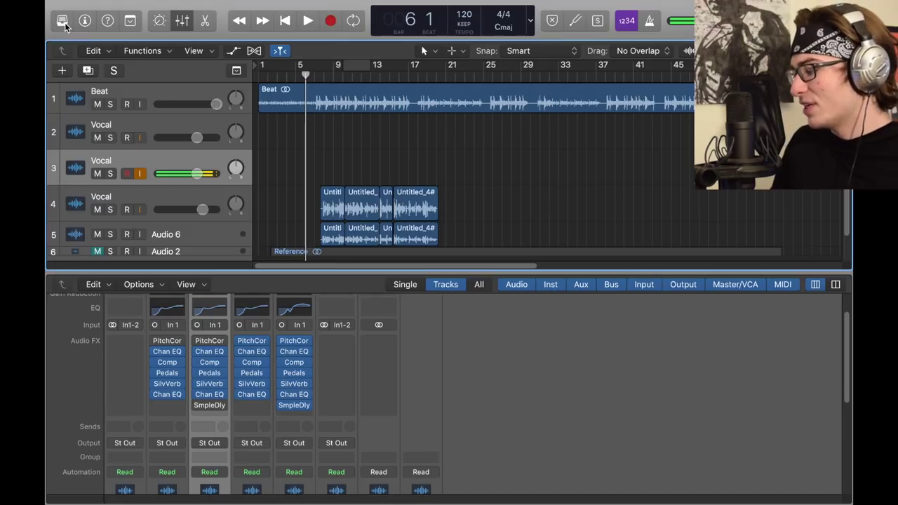
pyautogui.click(296, 409)
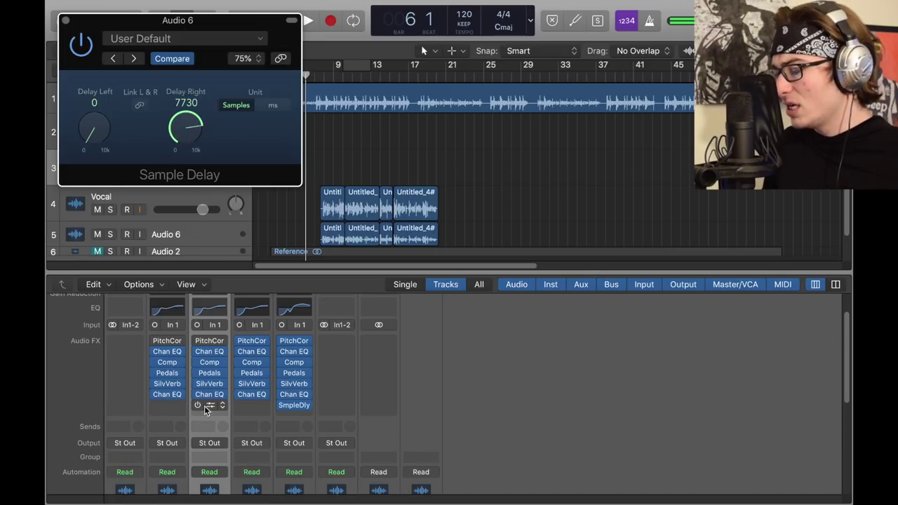
pyautogui.click(63, 21)
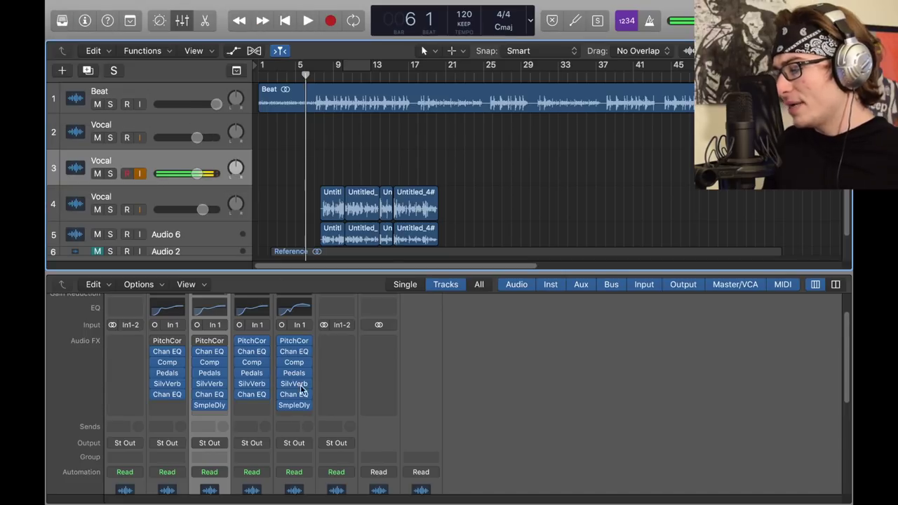
# Step: Select and record-enable the original Vocal track (track 2)
pyautogui.click(193, 130)
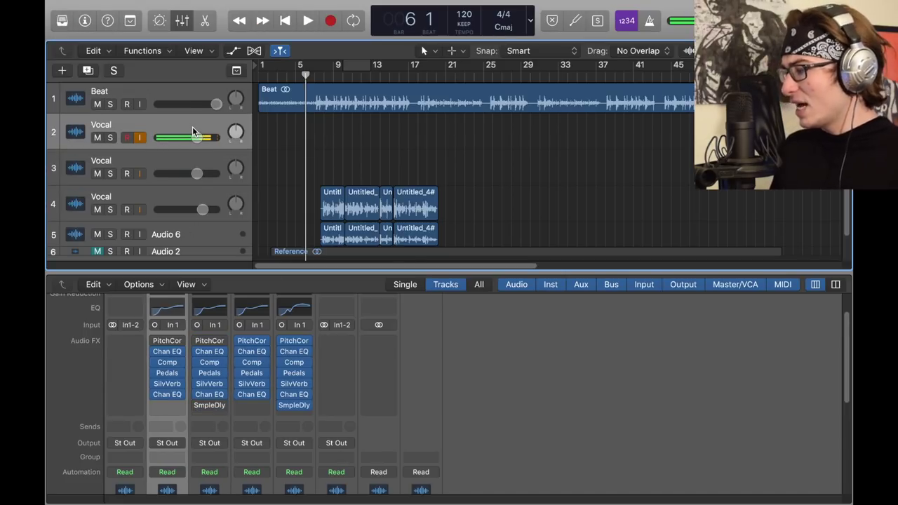